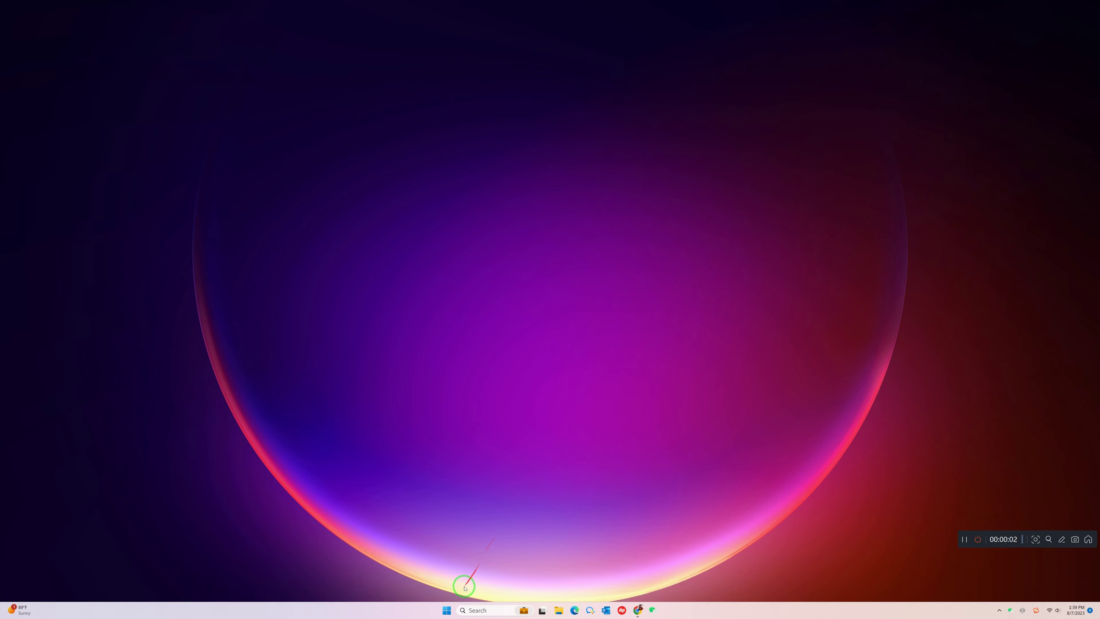
Step: Open Network Connections from Settings > Network & internet > Advanced network settings > More network adapter options
left_click(446, 610)
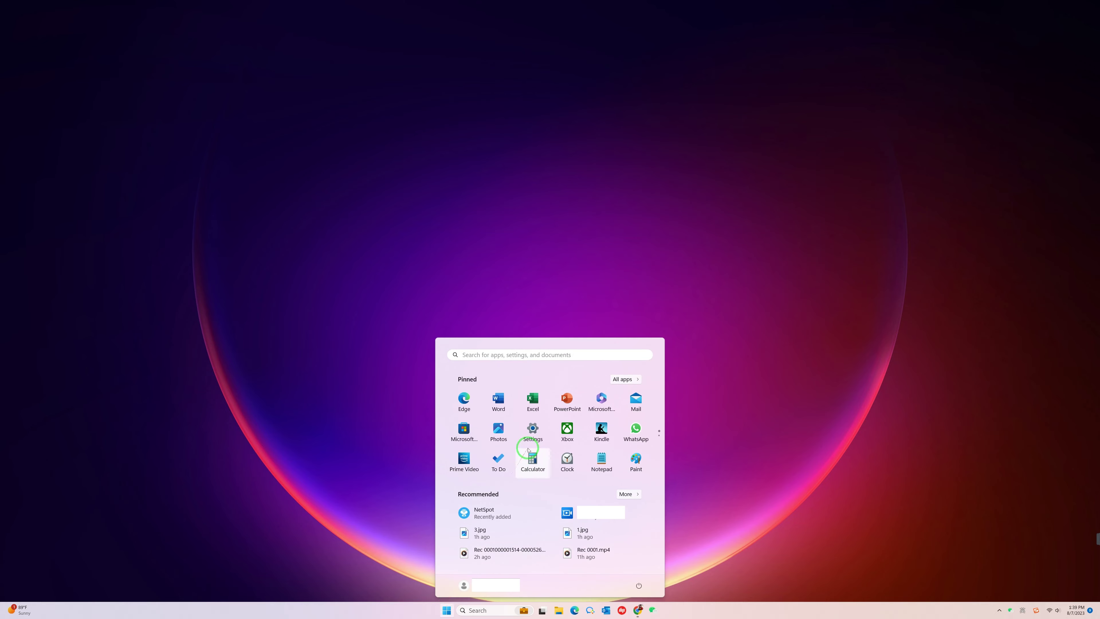
left_click(533, 430)
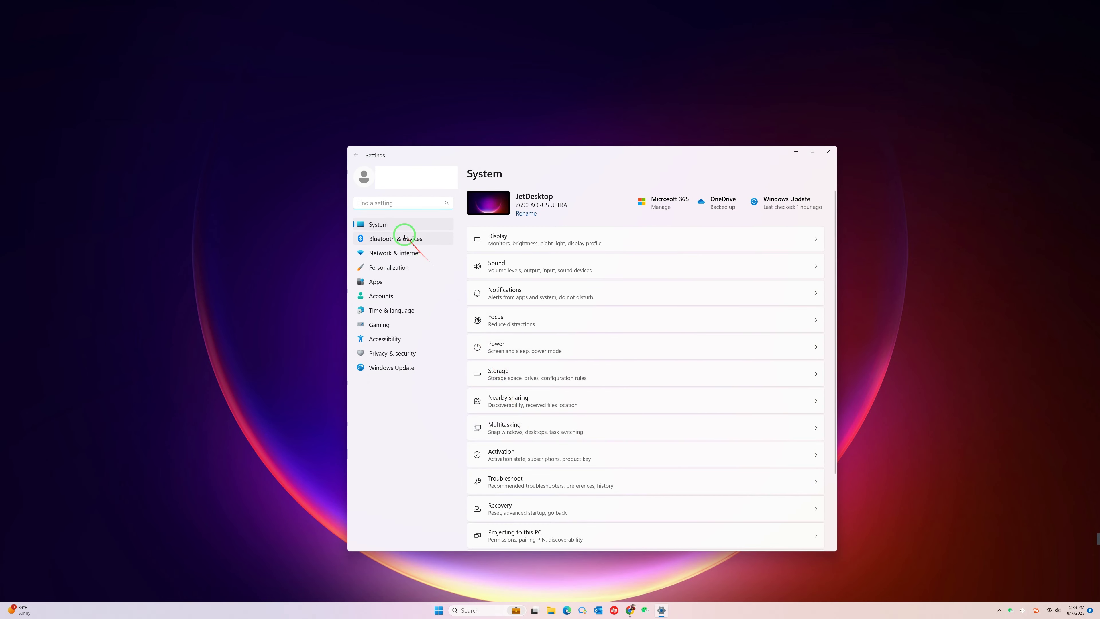
left_click(413, 253)
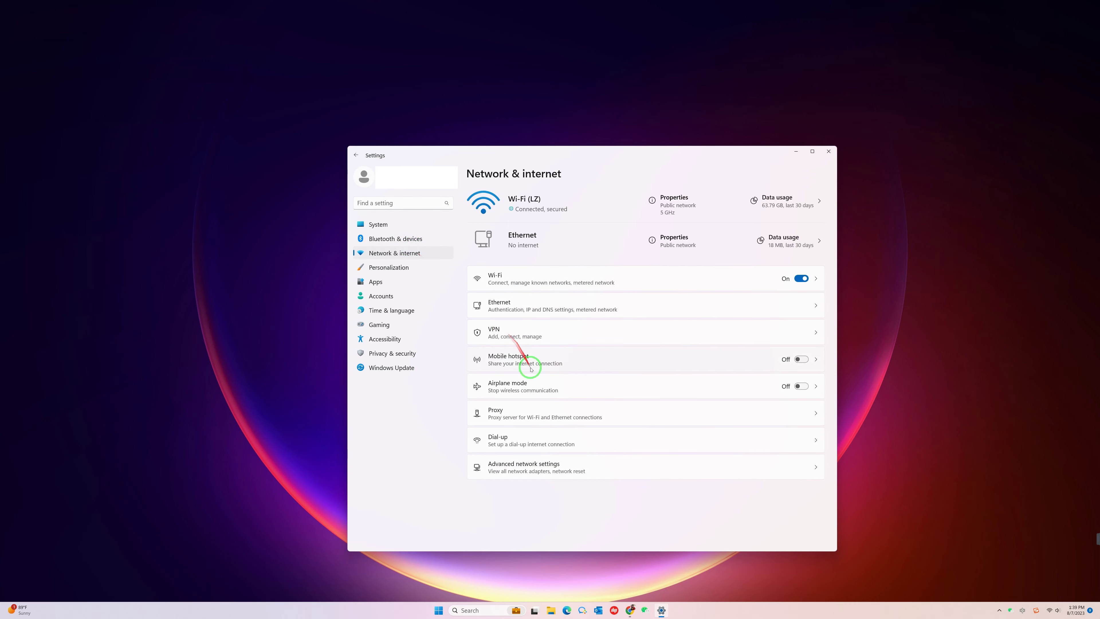
left_click(551, 464)
scroll(550, 464, "down", 1)
scroll(550, 464, "down", 2)
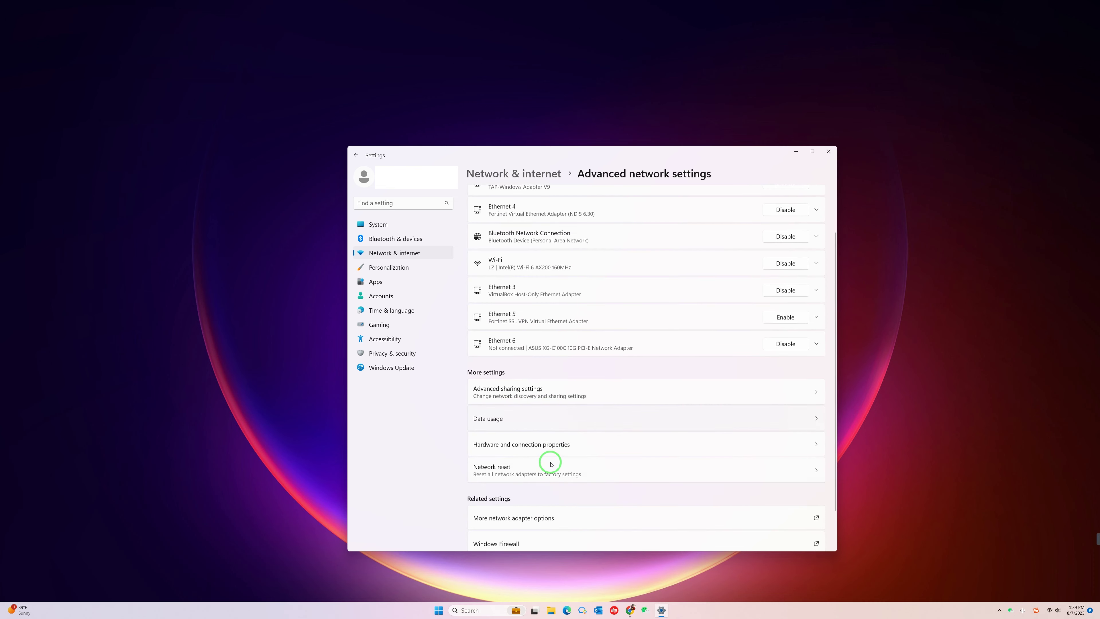
left_click(549, 474)
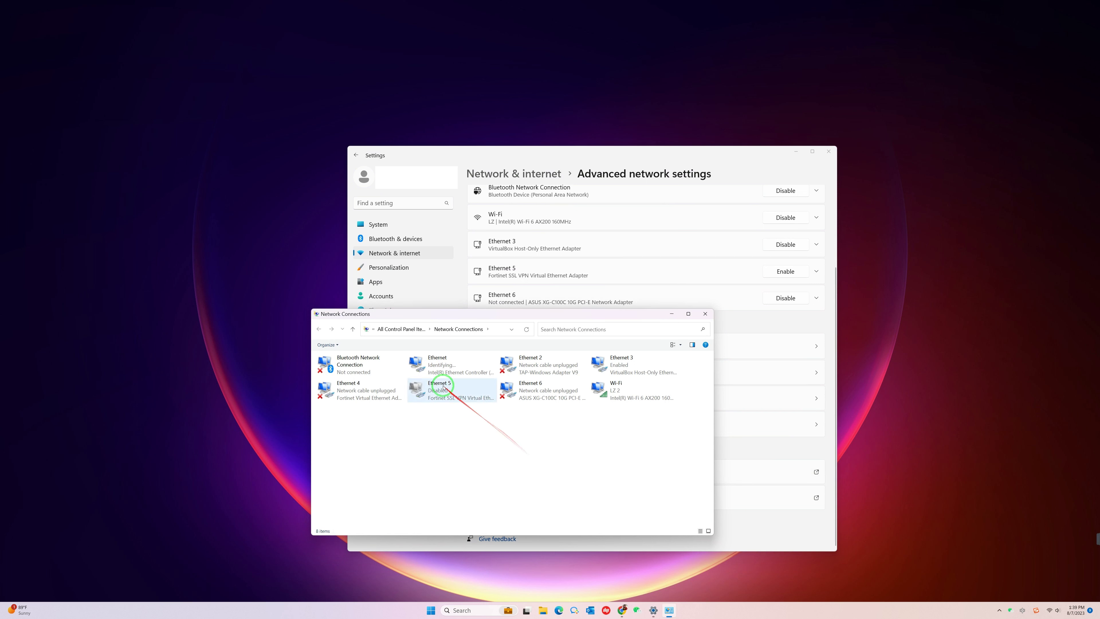
Step: Open the Internet Protocol Version 4 properties of the Ethernet adapter
left_click(426, 364)
right_click(425, 364)
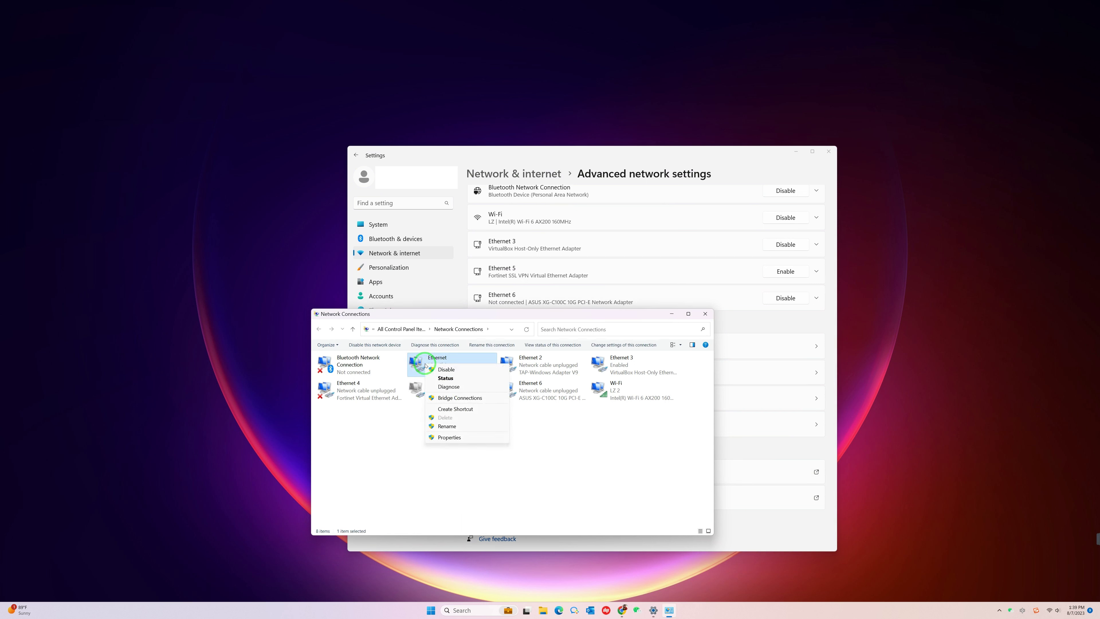
left_click(456, 437)
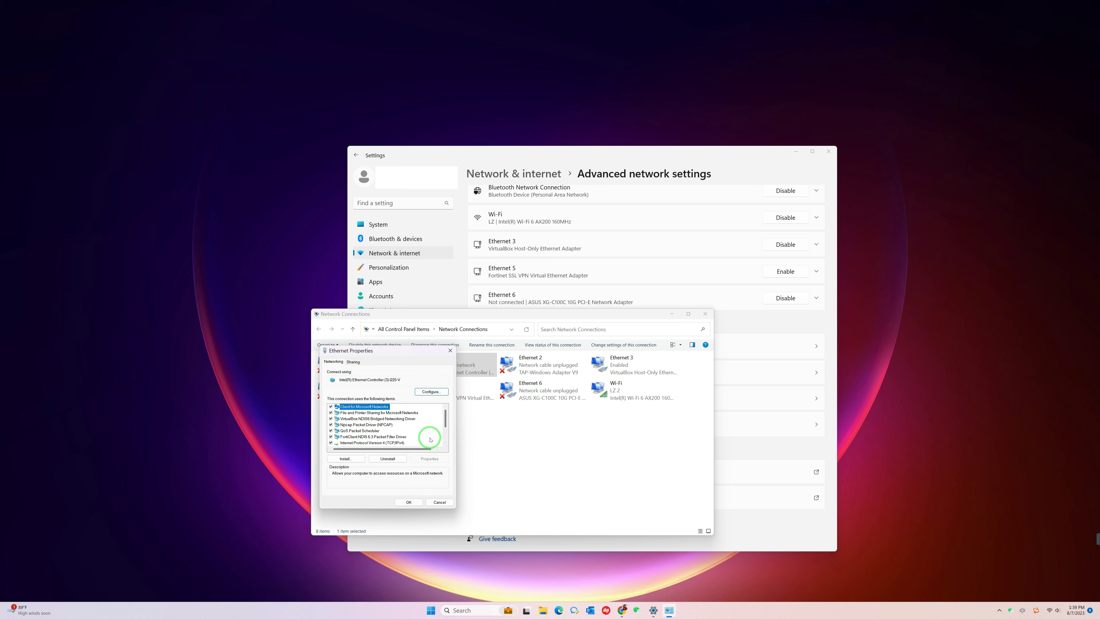
scroll(422, 433, "down", 1)
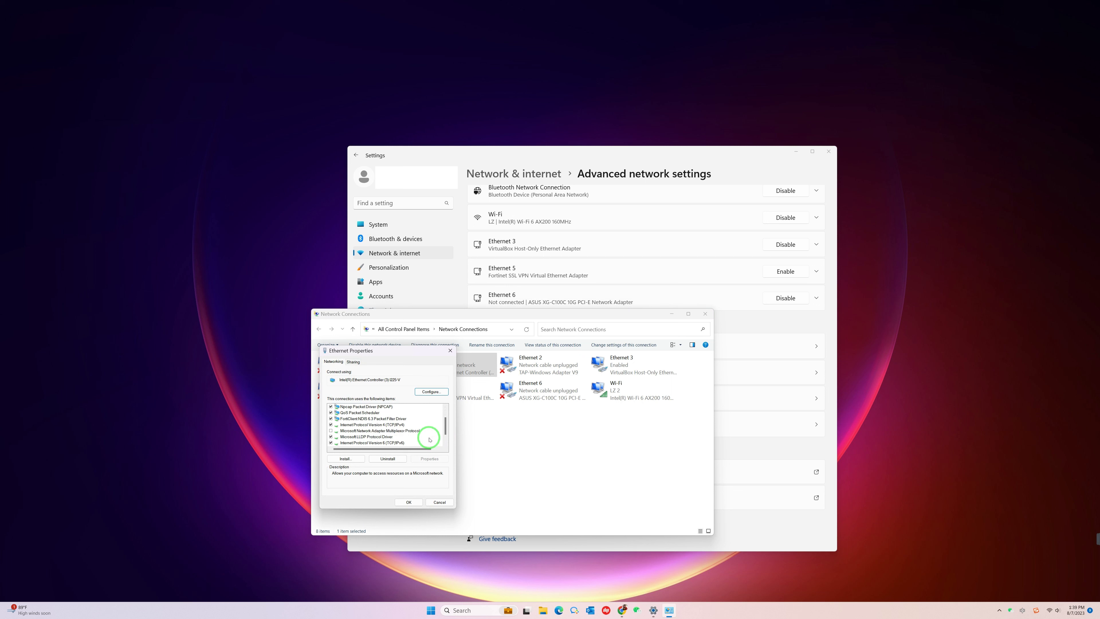
double_click(401, 424)
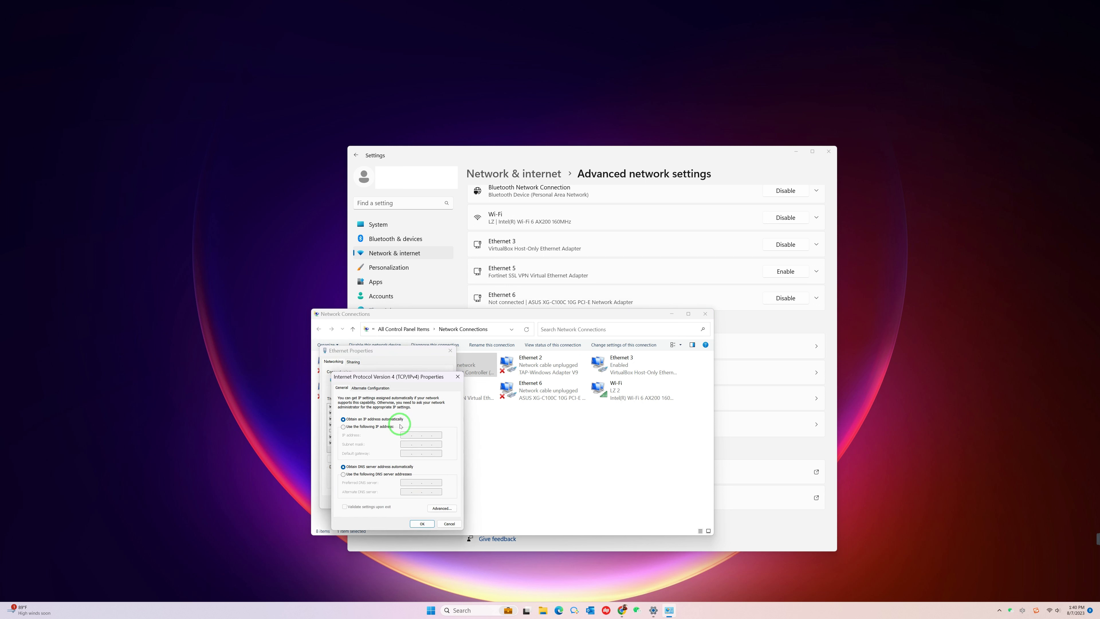
Step: Give Ethernet static IP 192.168.254.50 with mask 255.255.255.0, apply, and close Network Connections
left_click(387, 427)
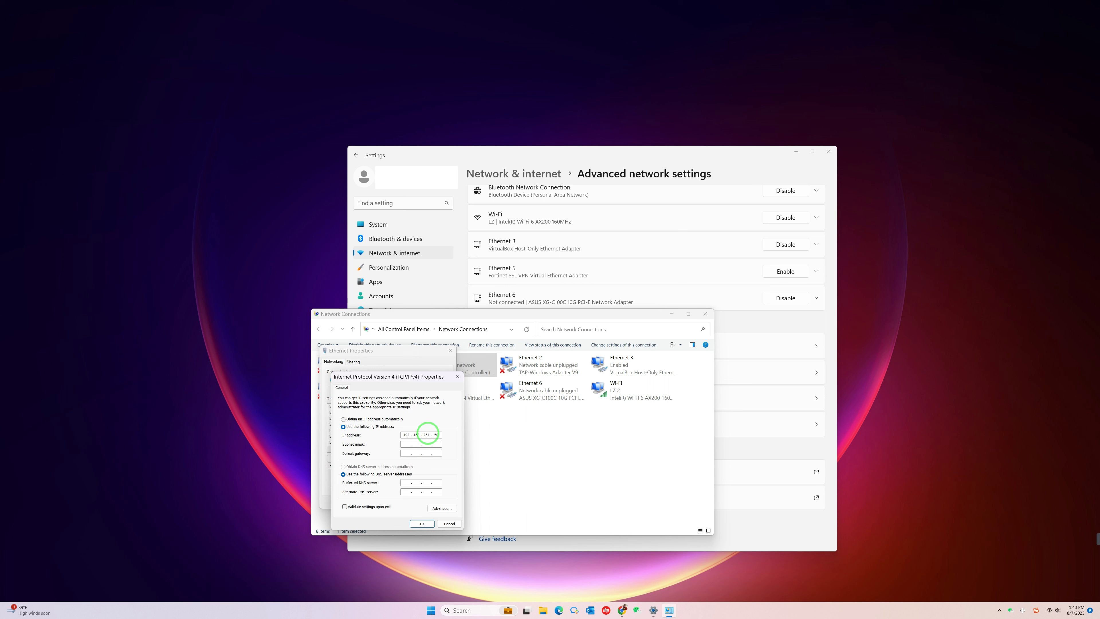
left_click(434, 443)
left_click(421, 523)
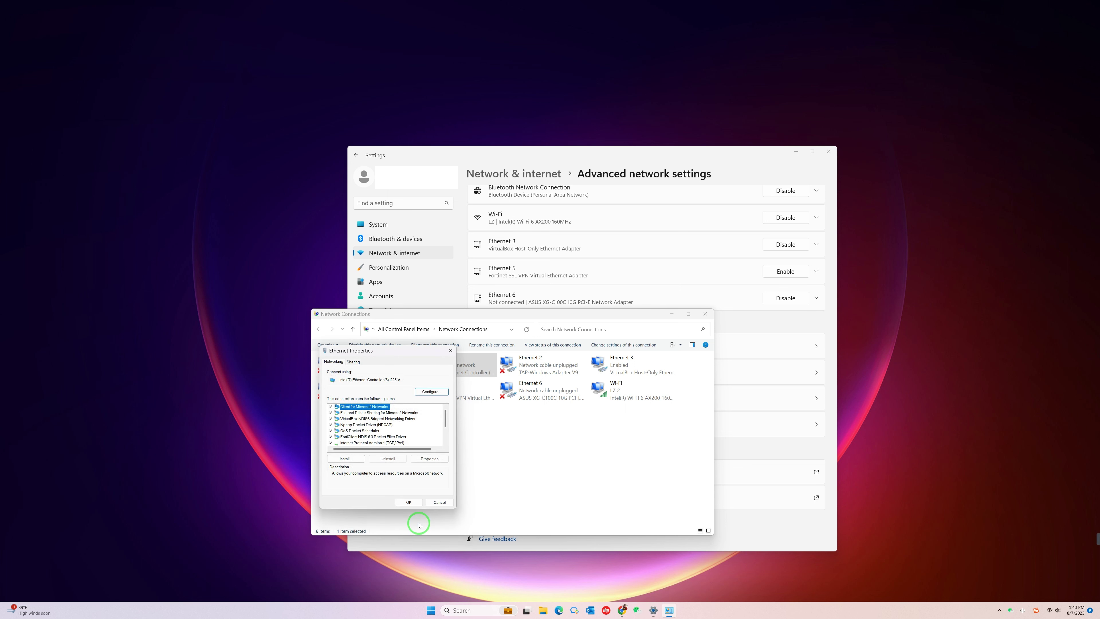
left_click(409, 501)
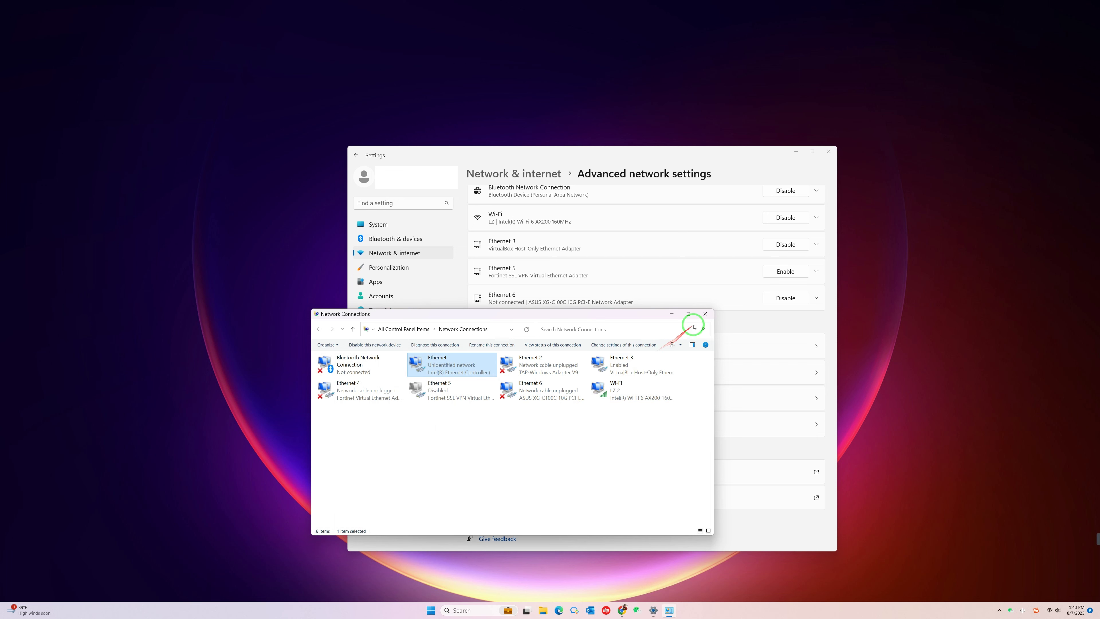
left_click(704, 314)
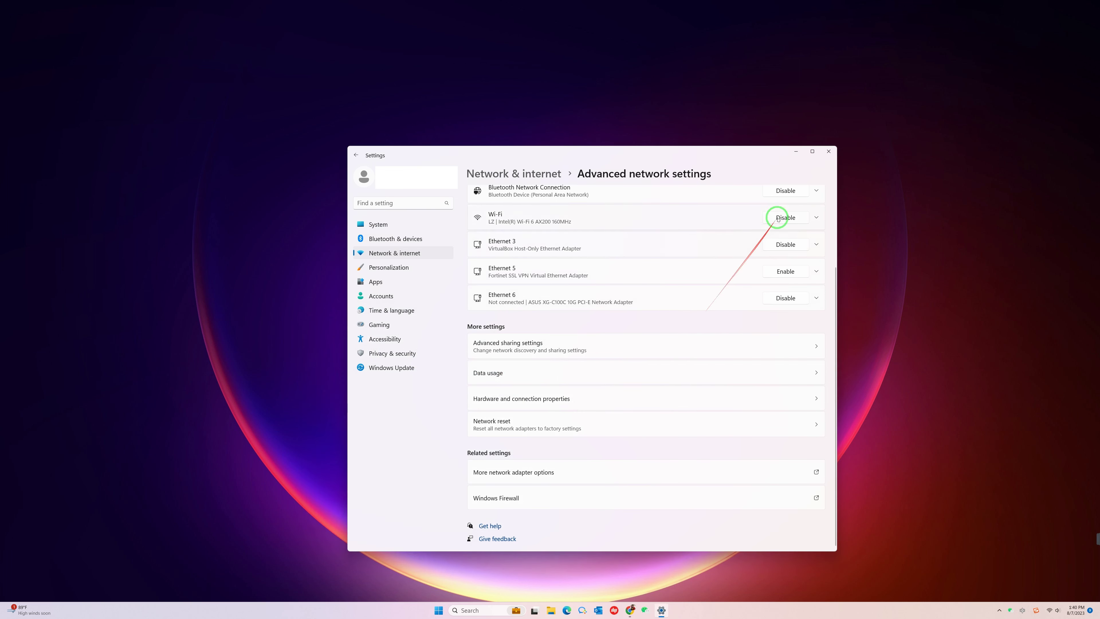
Step: Close Settings and load the adapter's address 192.168.254.254 in Chrome
left_click(826, 152)
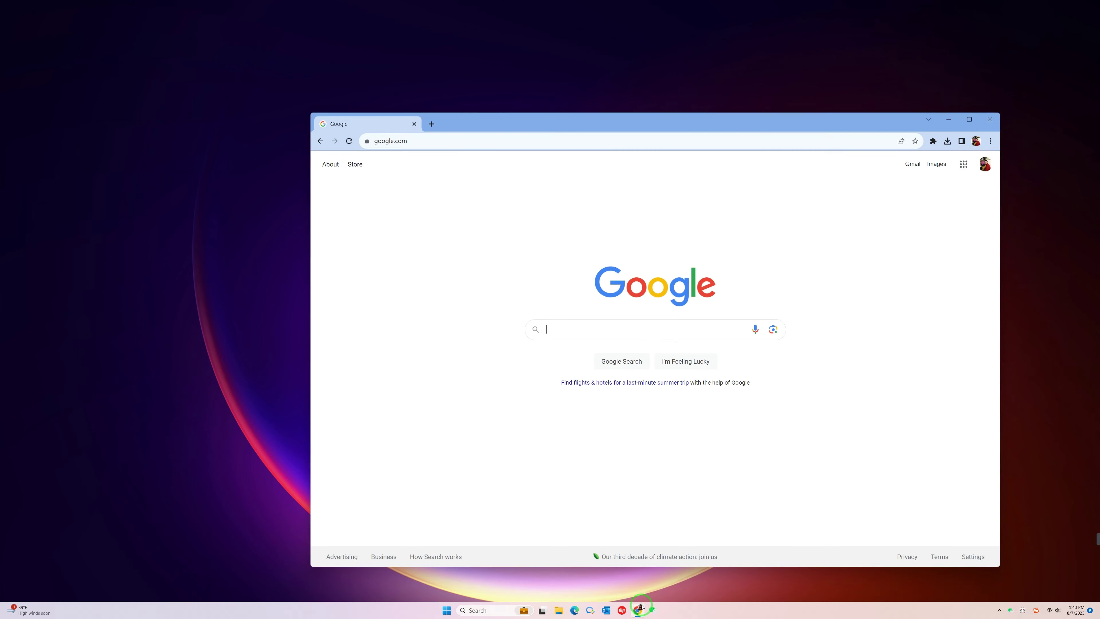
left_click_drag(568, 123, 513, 123)
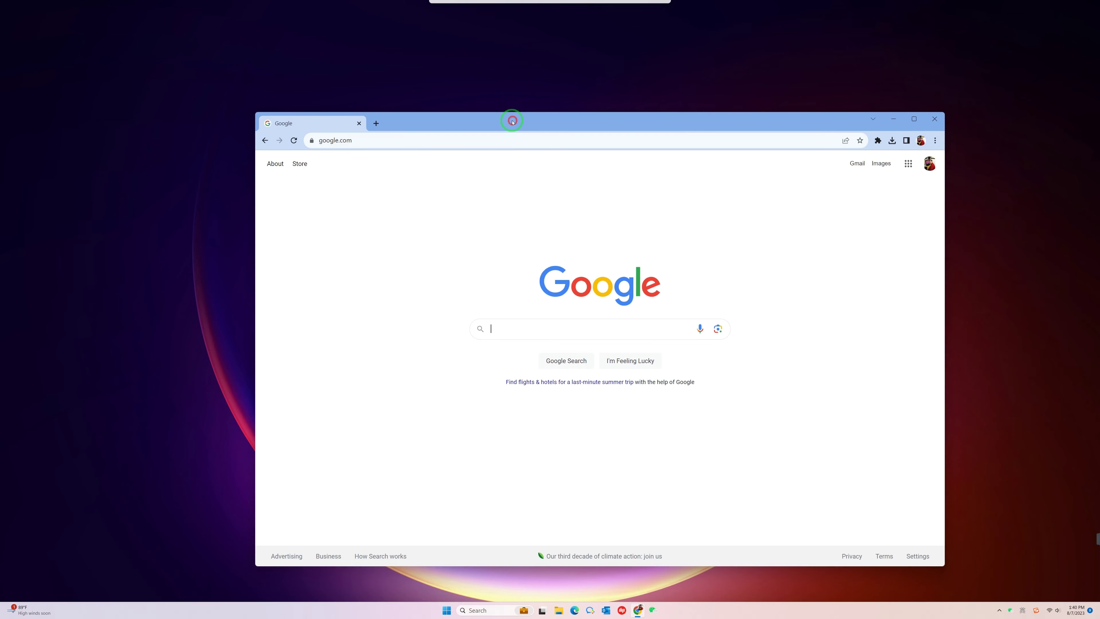
left_click(469, 139)
type("192.168.254.254")
key("Return")
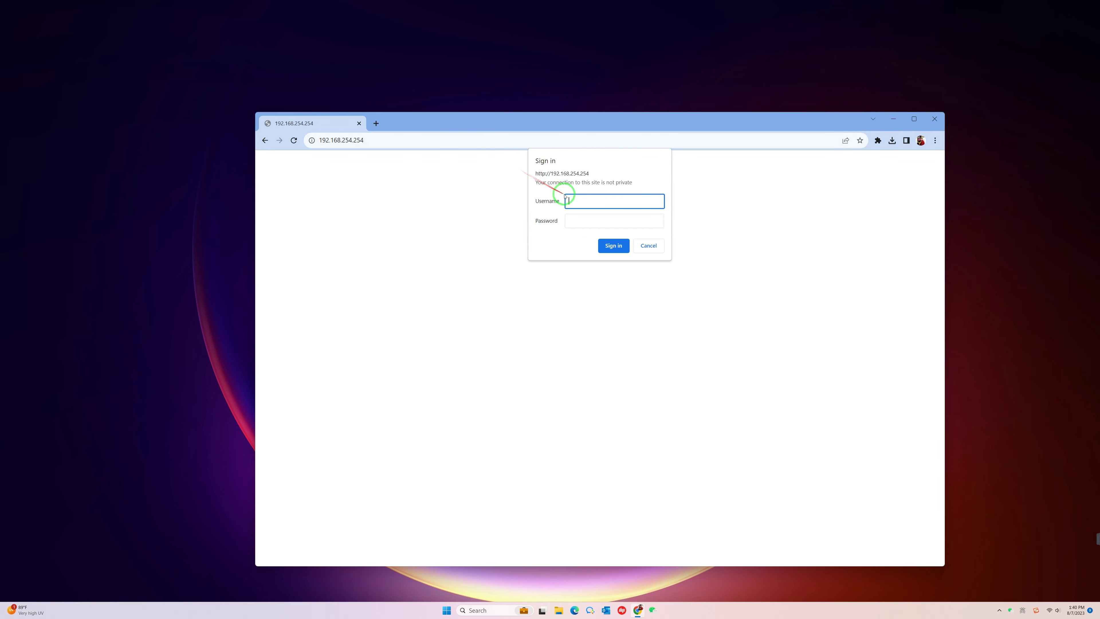
Step: Enter the admin username and the password in the adapter's sign-in prompt
left_click(579, 199)
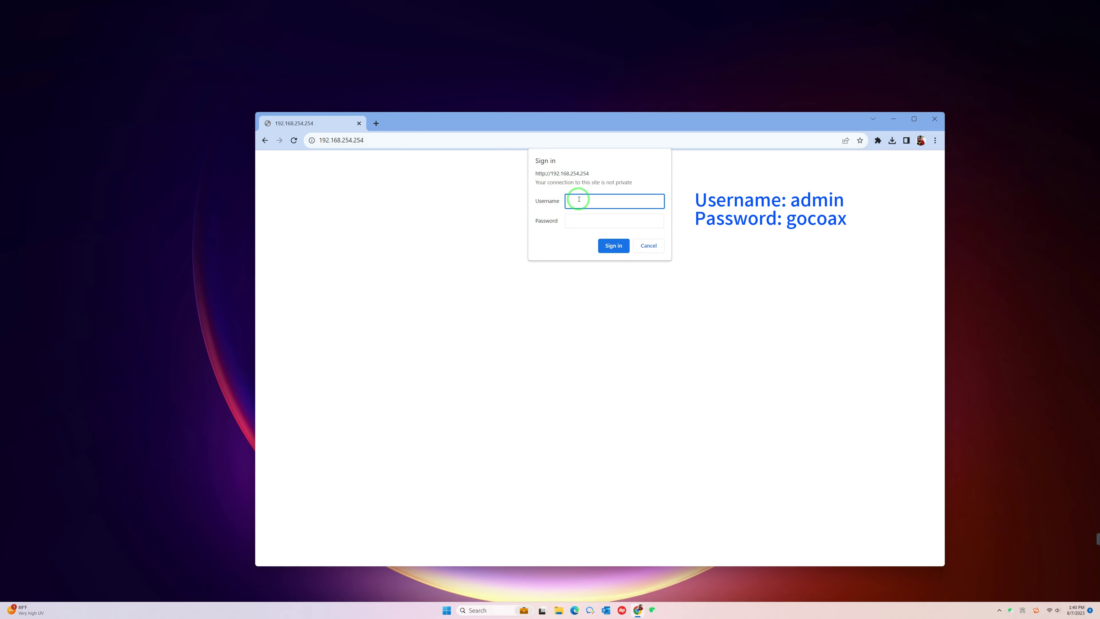
type("admin")
left_click(581, 221)
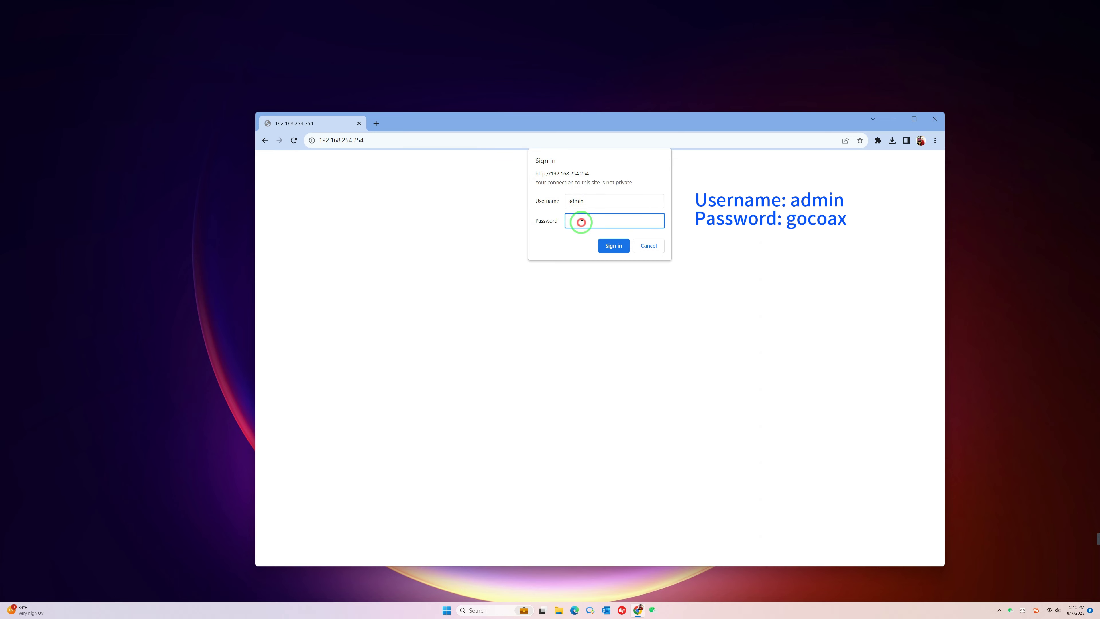
type("g")
Step: Sign in, choose v2.0.13.bin on the Upgrade page, and confirm the firmware upgrade
left_click(613, 246)
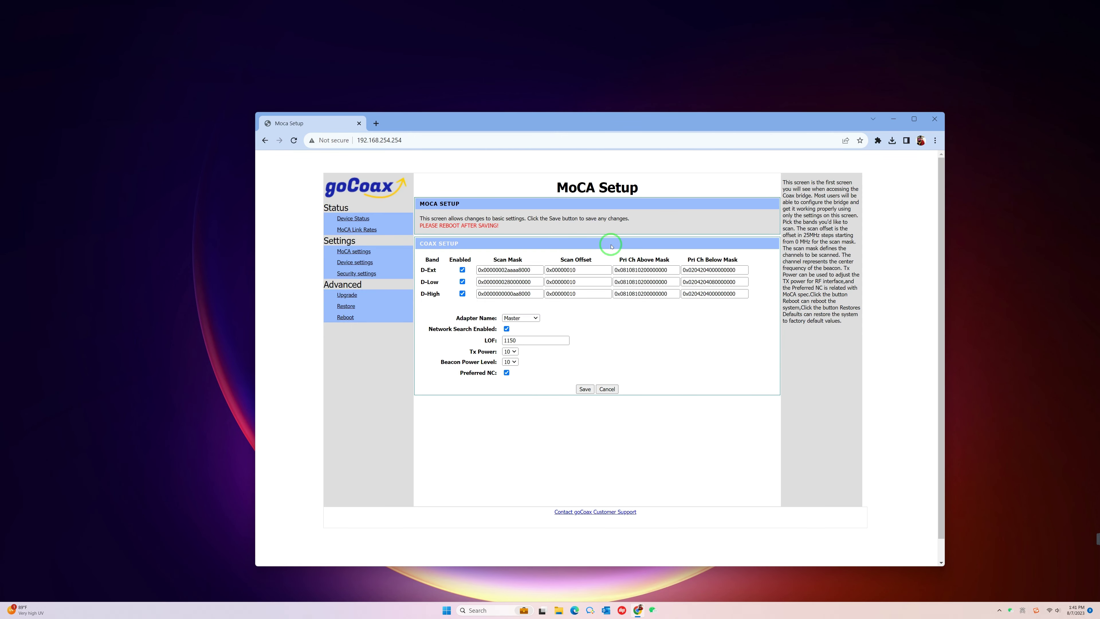
left_click(361, 295)
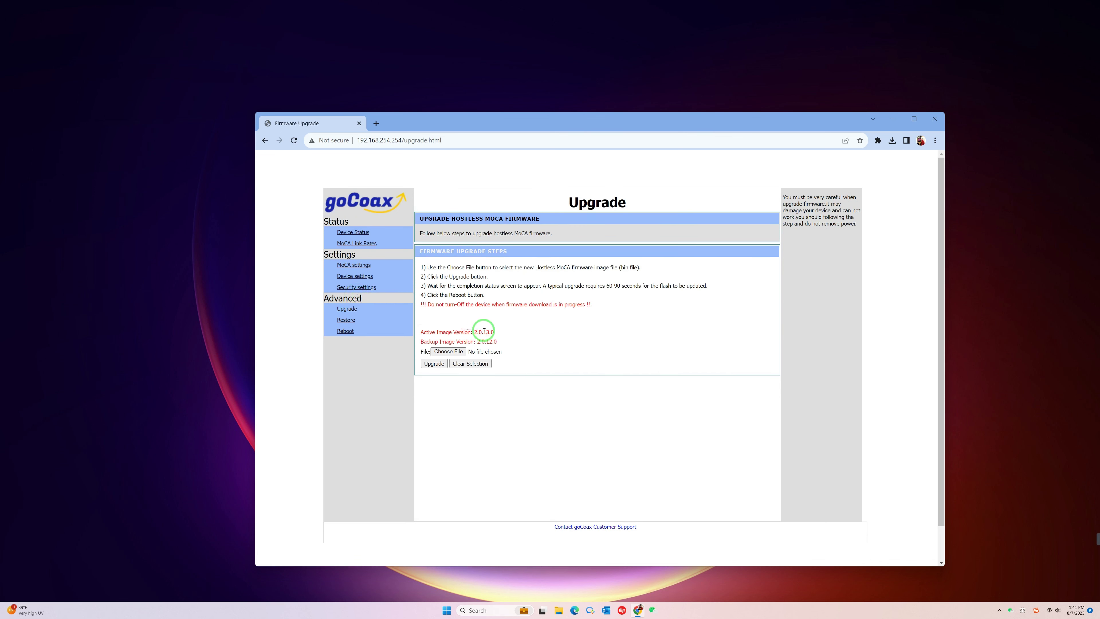
left_click(444, 350)
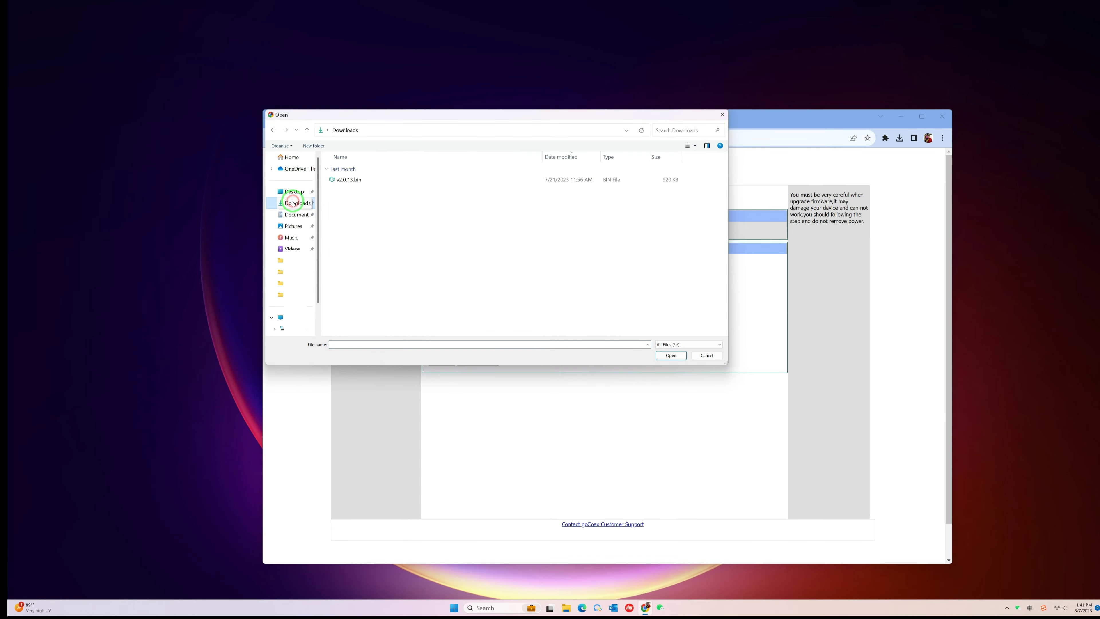
left_click(340, 184)
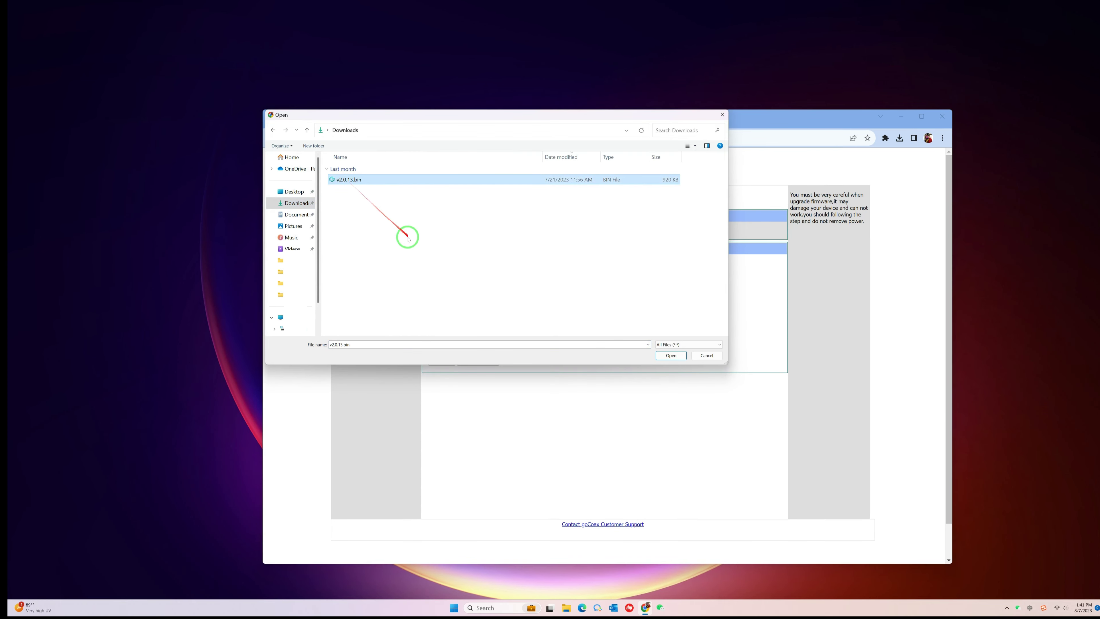
left_click(669, 355)
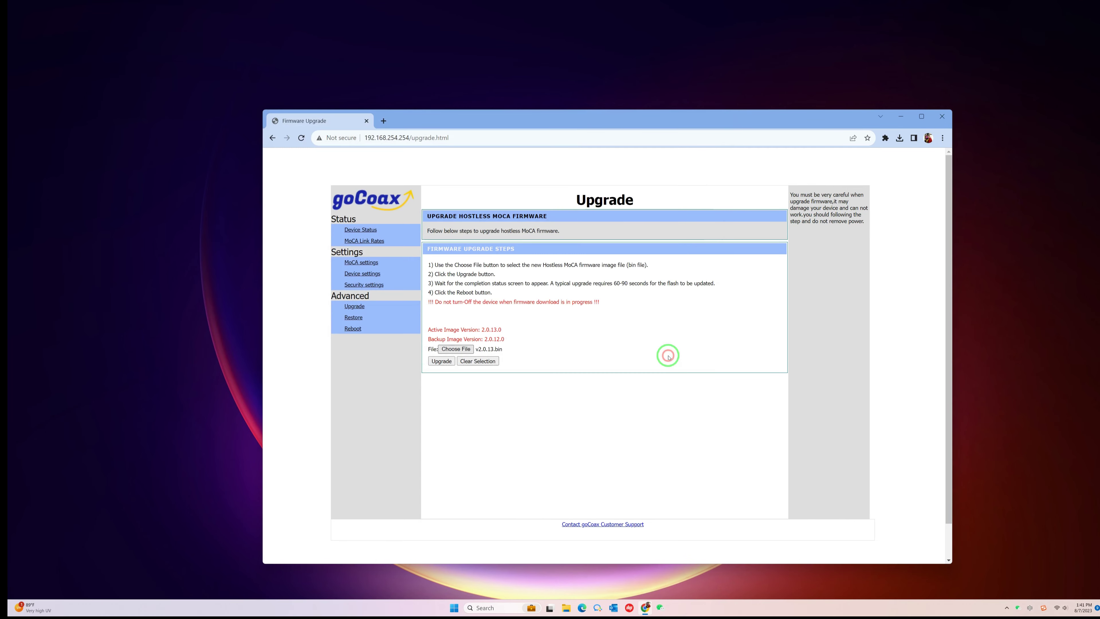
left_click(441, 361)
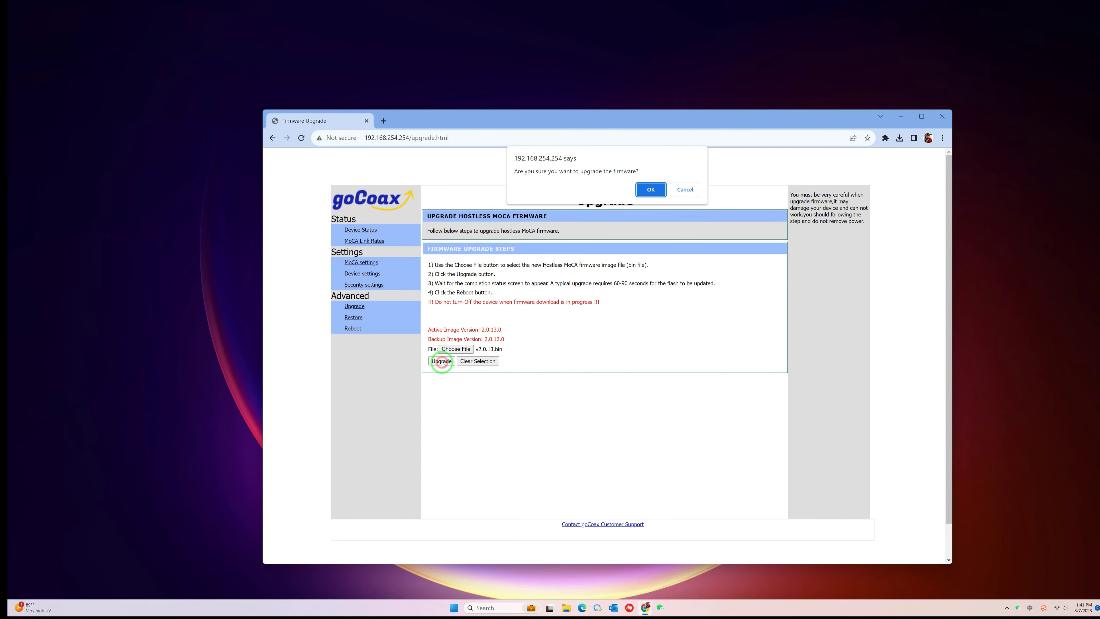
left_click(653, 190)
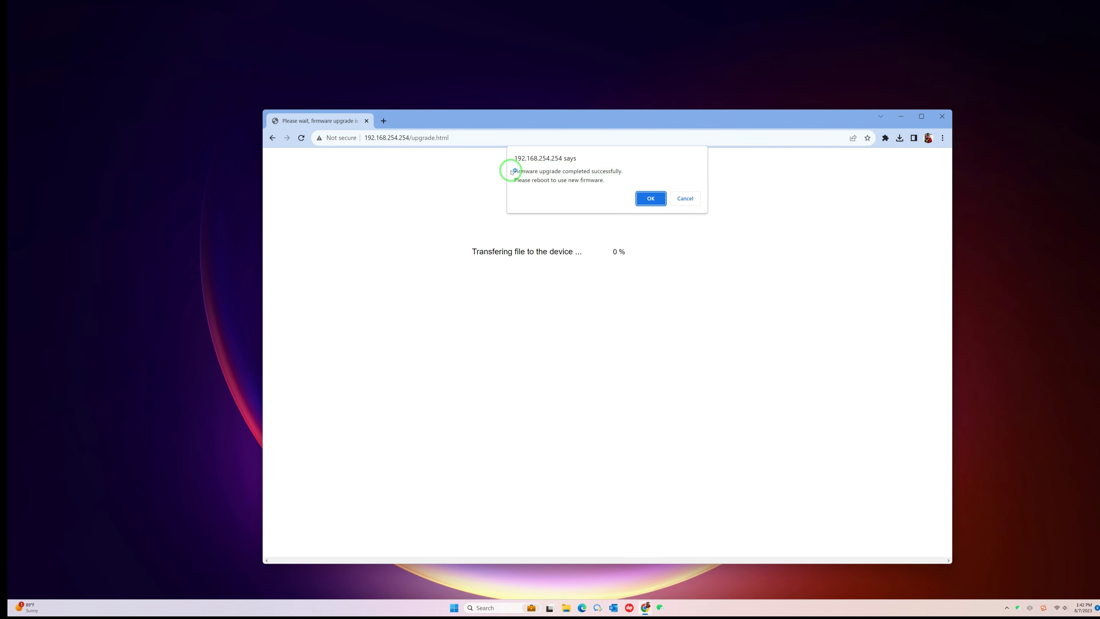
Step: Acknowledge the completed upgrade and confirm a reboot of the adapter
left_click(650, 198)
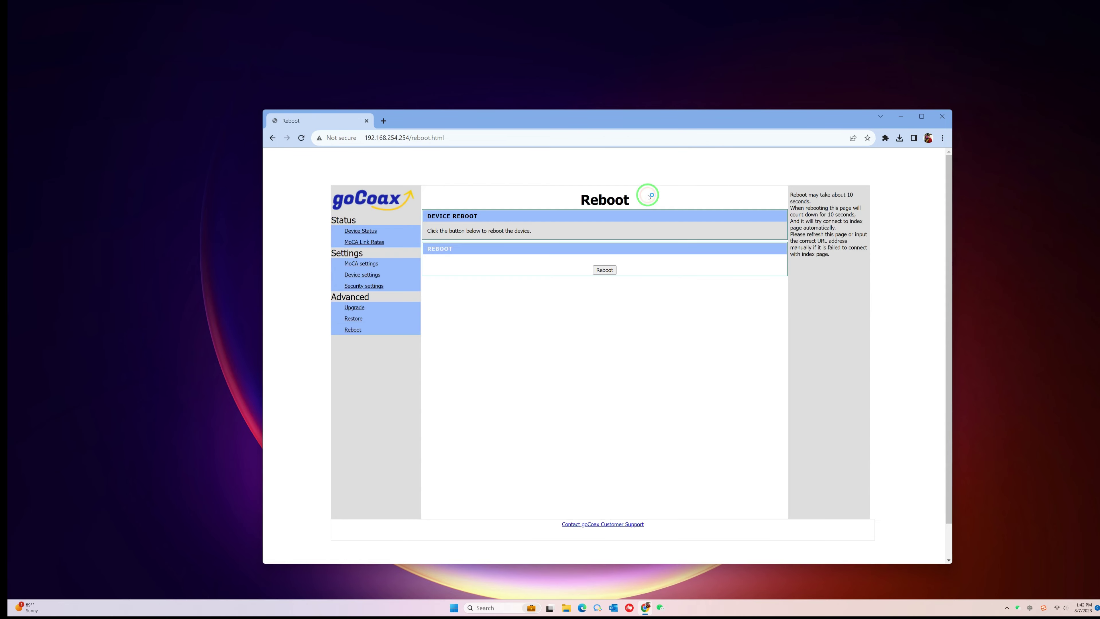
left_click(605, 270)
left_click(653, 191)
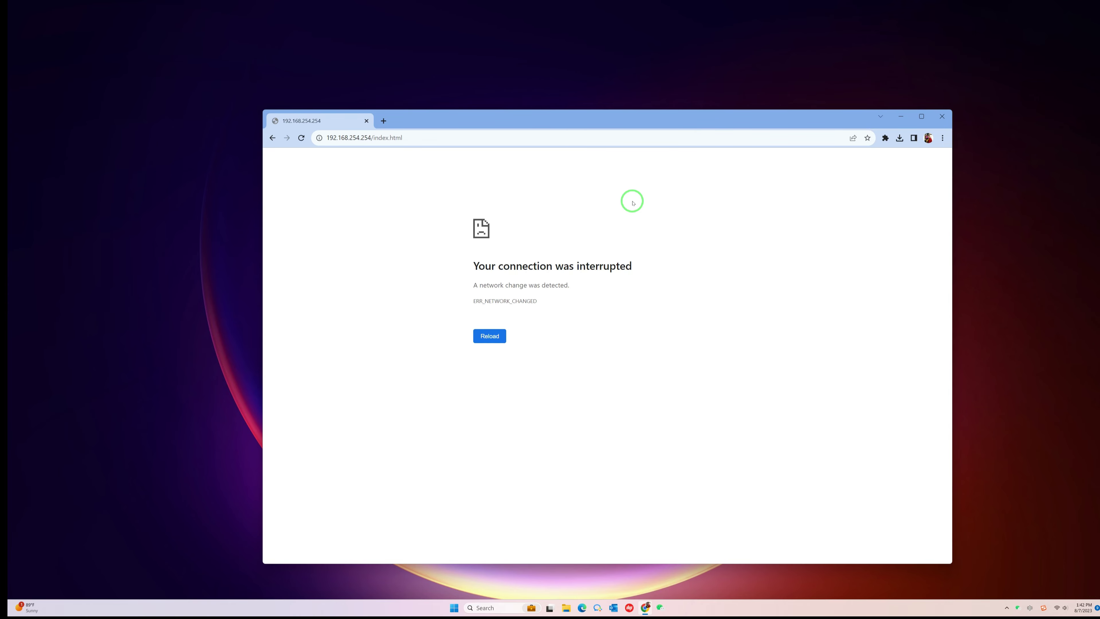
Step: Sign back in with the admin username and check the Upgrade page shows firmware 2.0.13.0
left_click(633, 201)
type("ad")
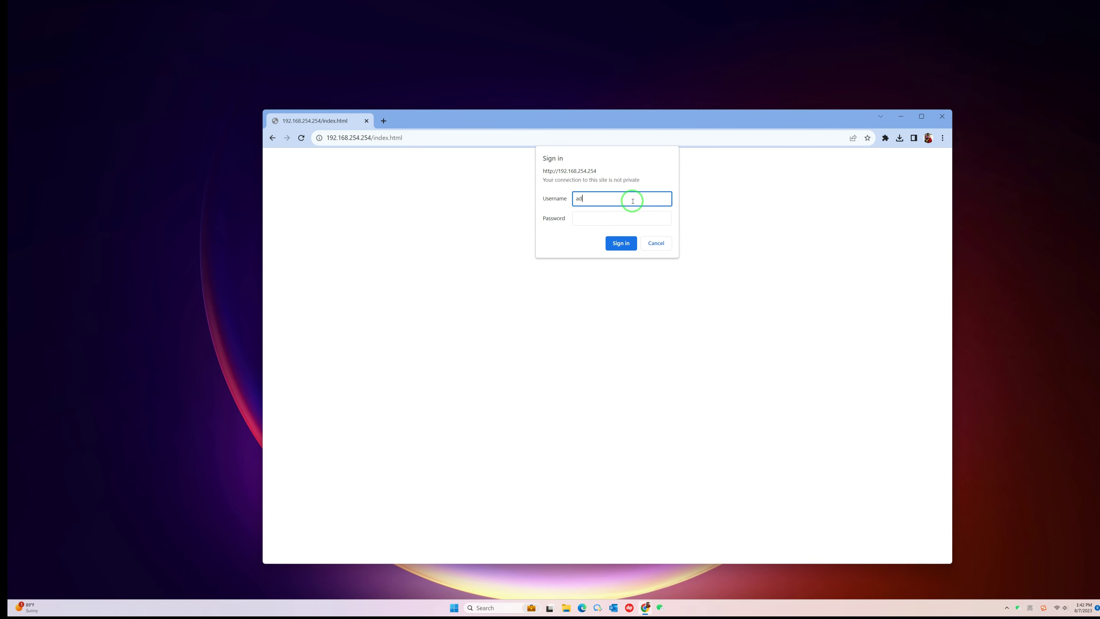
type("min")
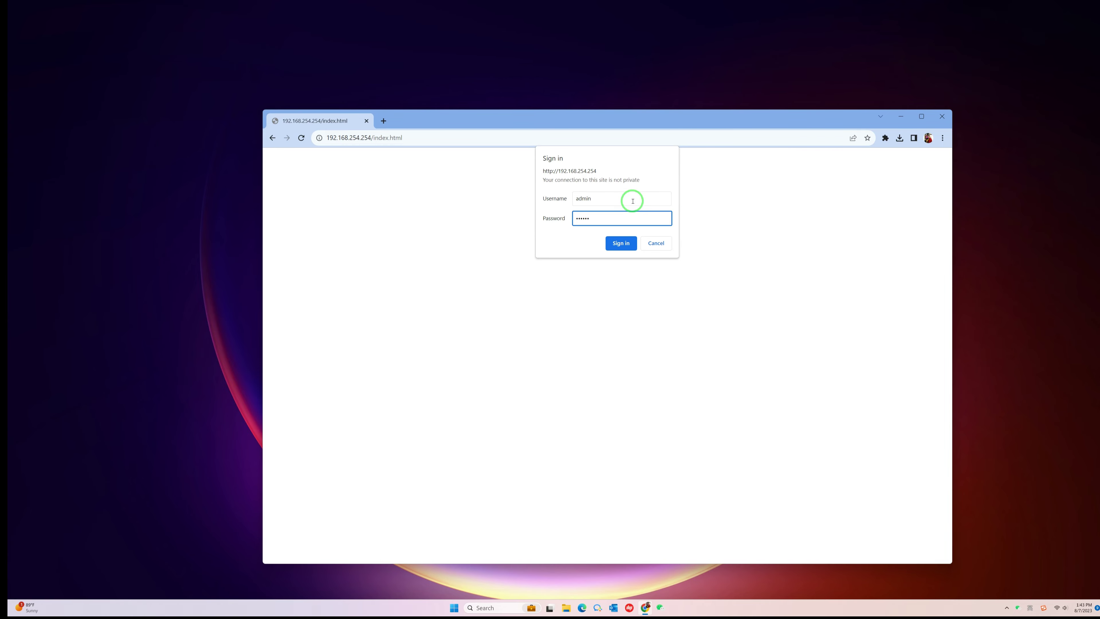
left_click(625, 244)
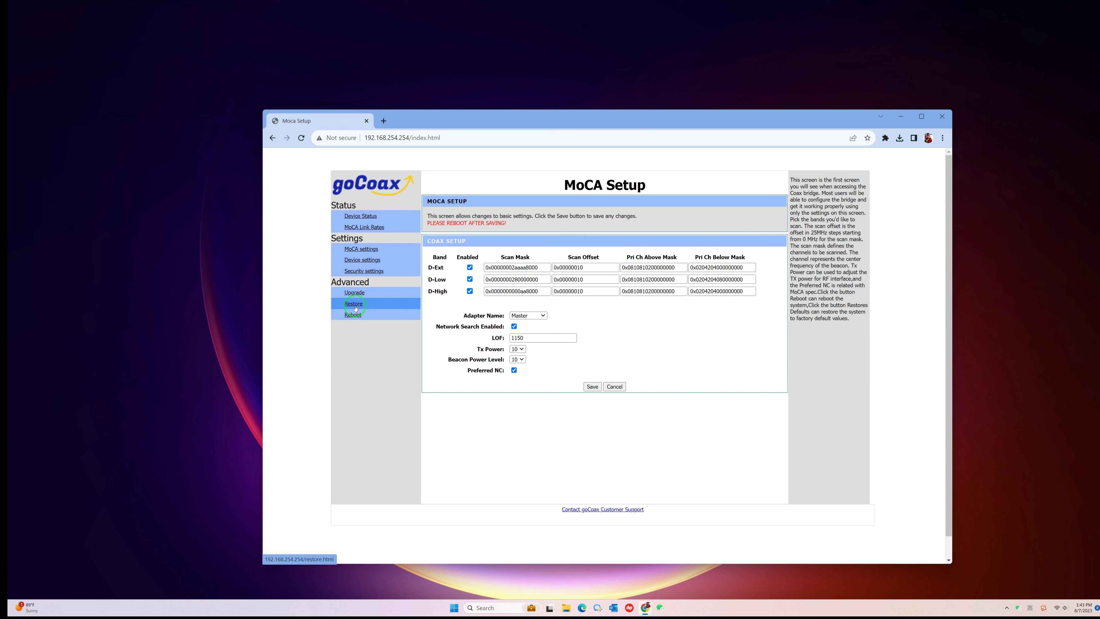
left_click(354, 293)
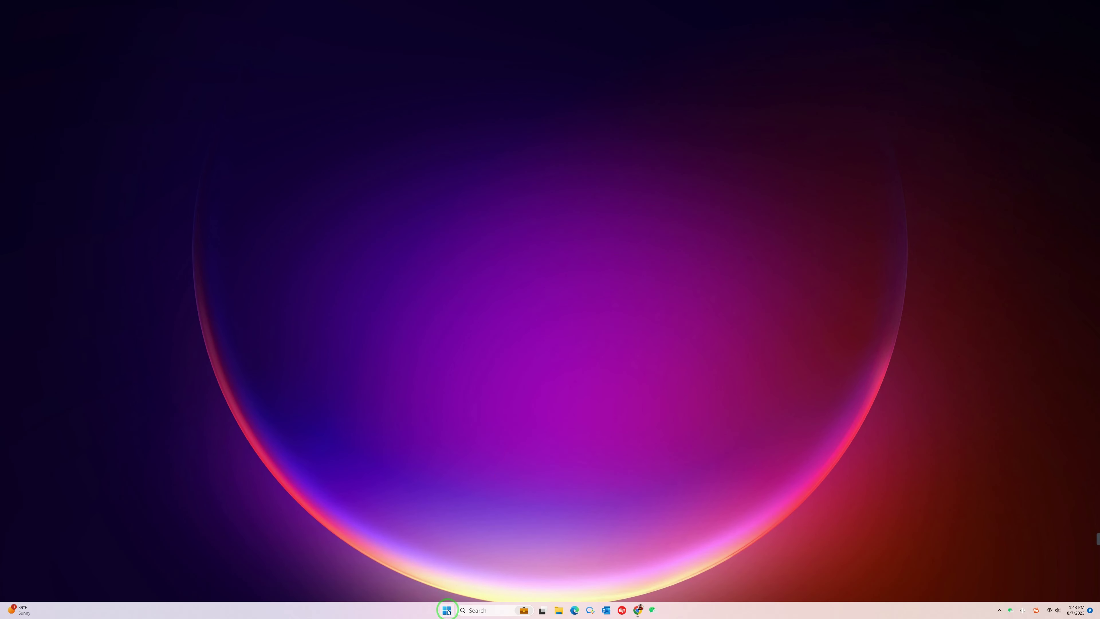
Step: Reopen Network Connections via Settings > Network & internet > Advanced network settings
left_click(446, 610)
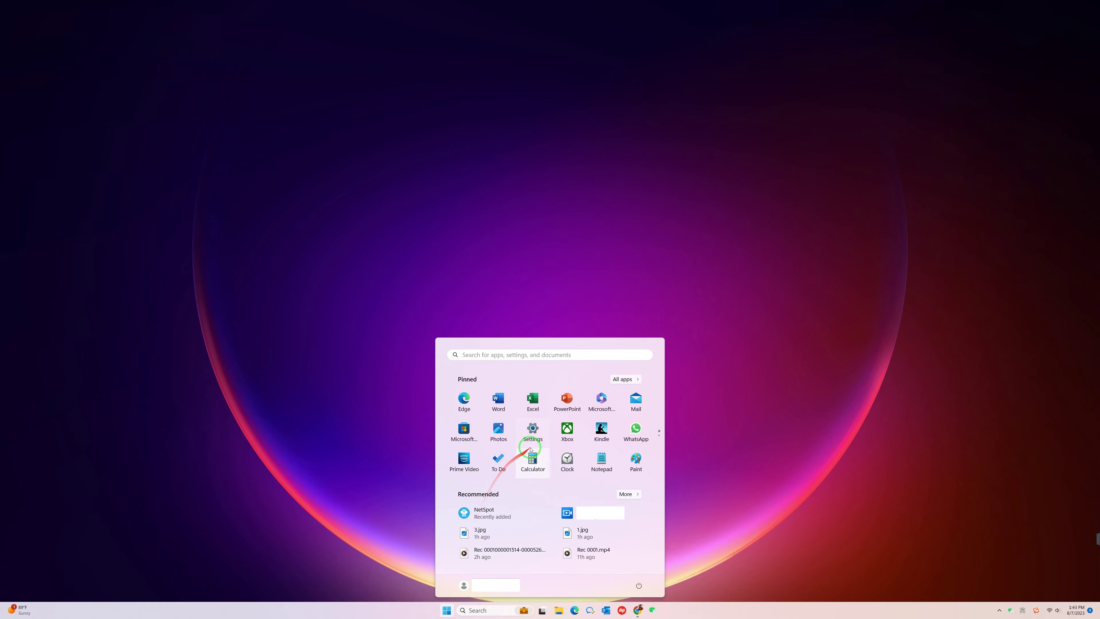
left_click(533, 430)
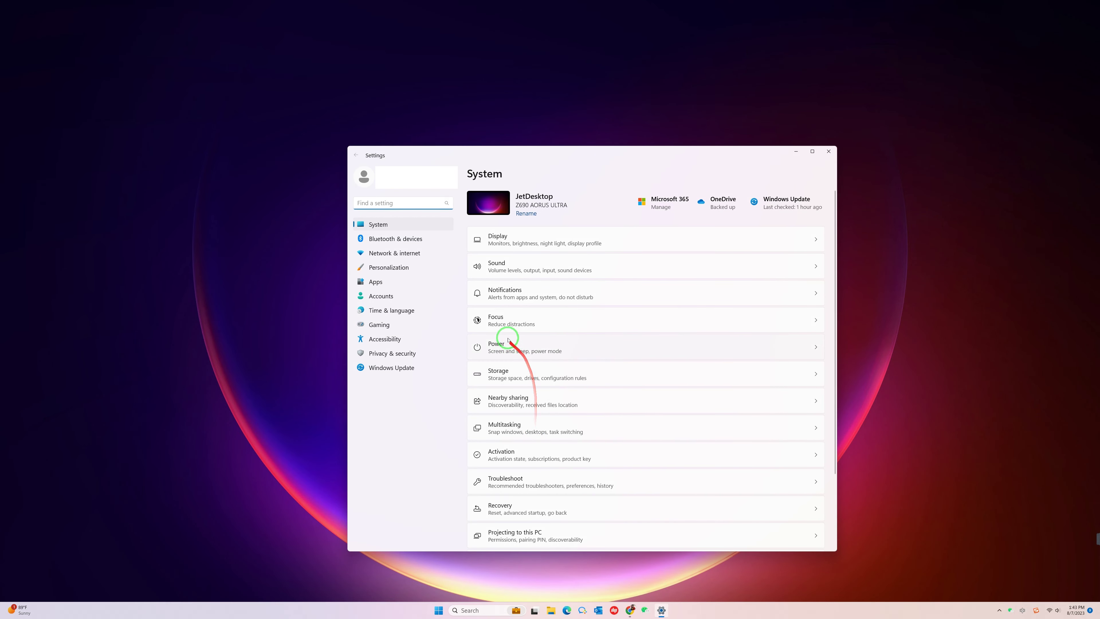
left_click(404, 254)
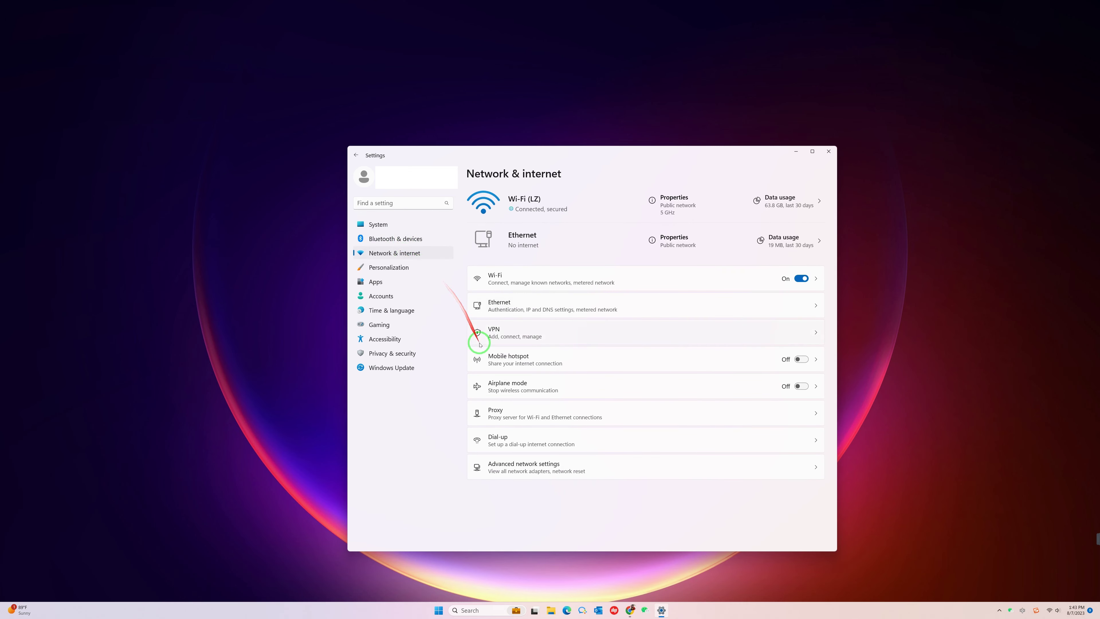
left_click(522, 463)
scroll(523, 465, "down", 3)
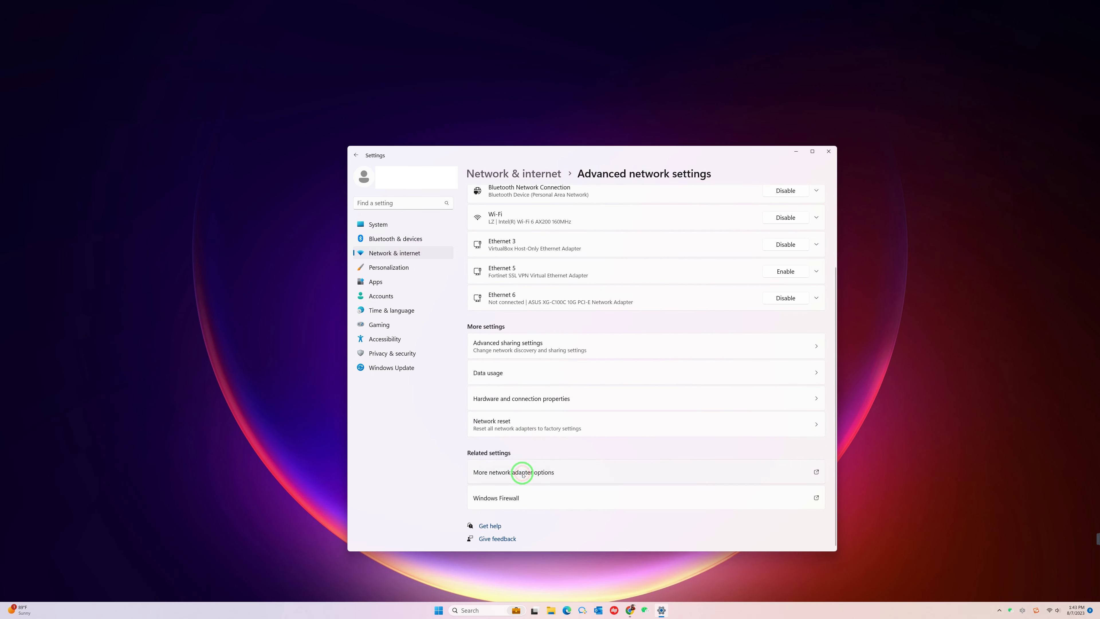
left_click(523, 473)
Step: Replace Ethernet's static 192.168.254.50 IPv4 setup with automatic IP and DNS server addresses
left_click(428, 367)
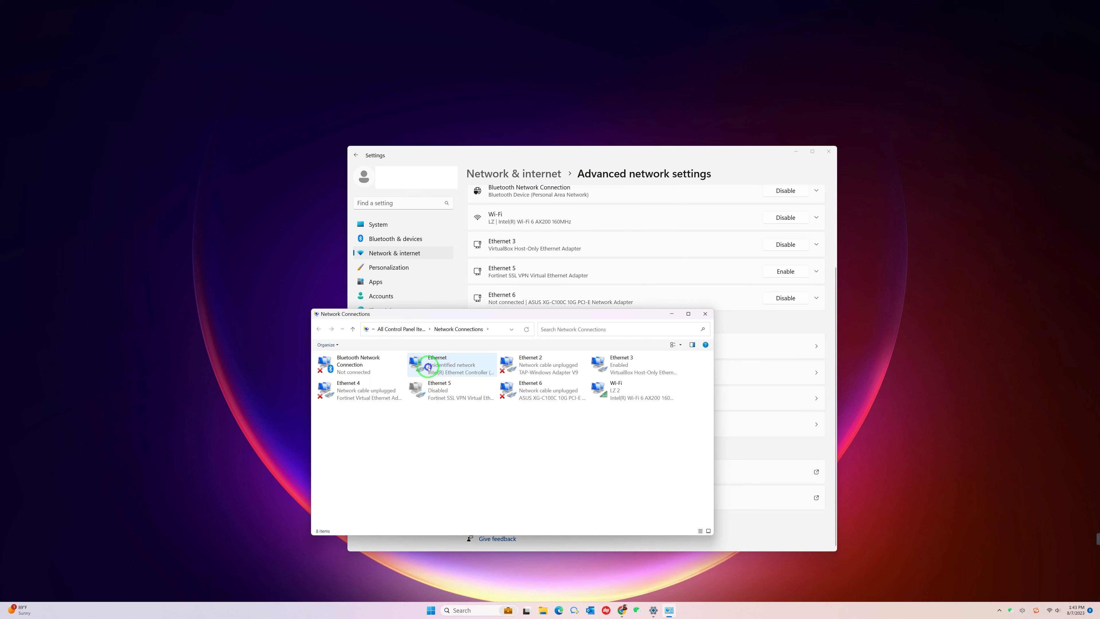
right_click(428, 367)
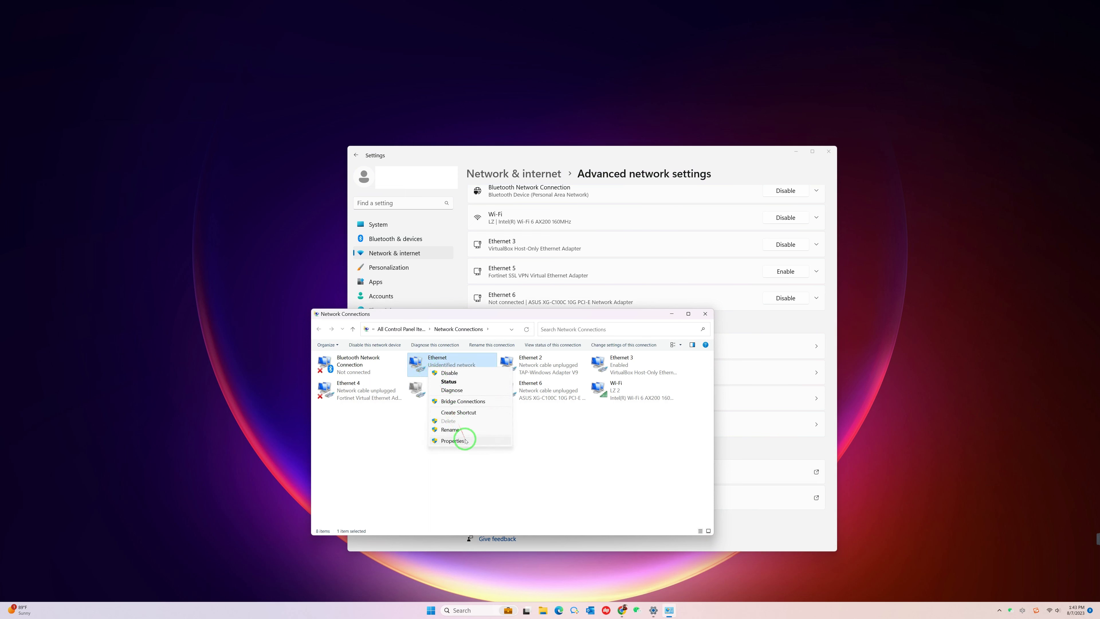
left_click(453, 441)
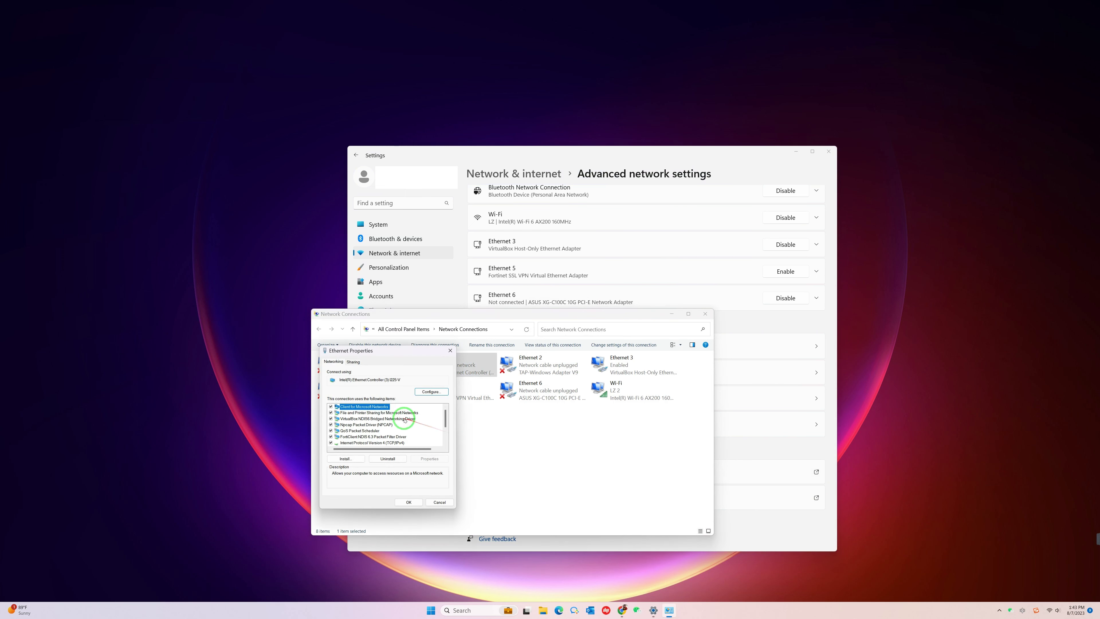
scroll(402, 420, "down", 2)
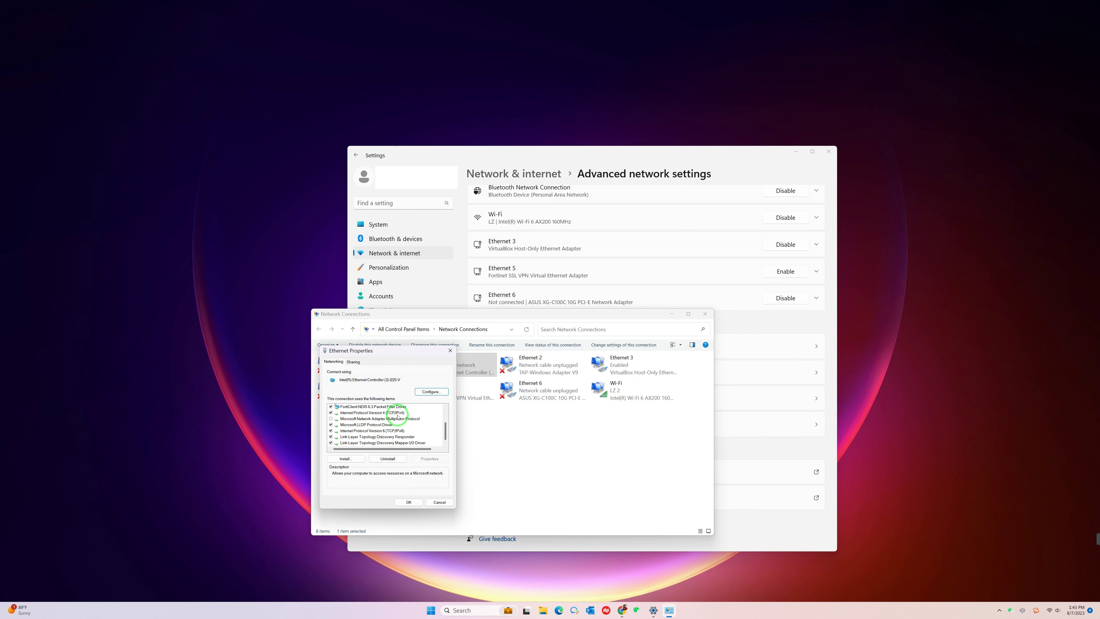
double_click(397, 414)
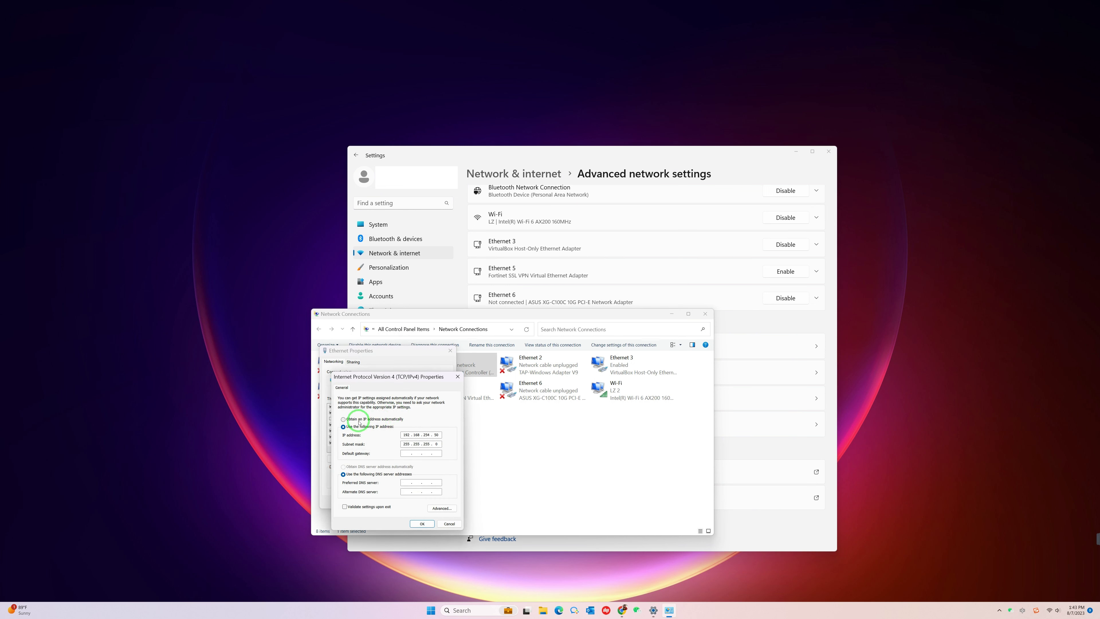
left_click(360, 422)
left_click(368, 467)
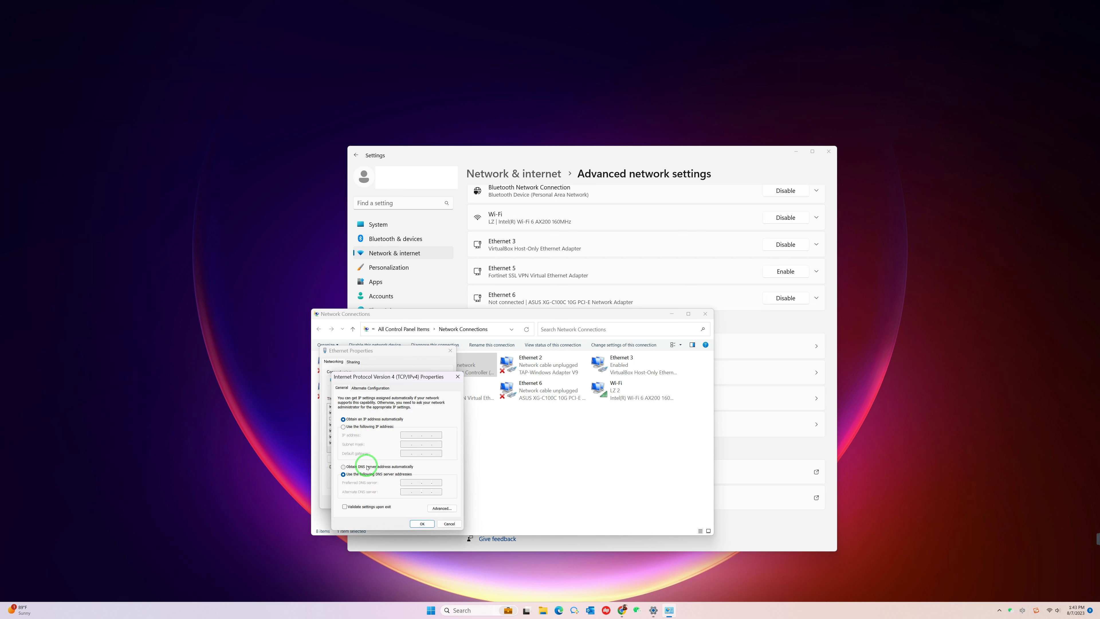